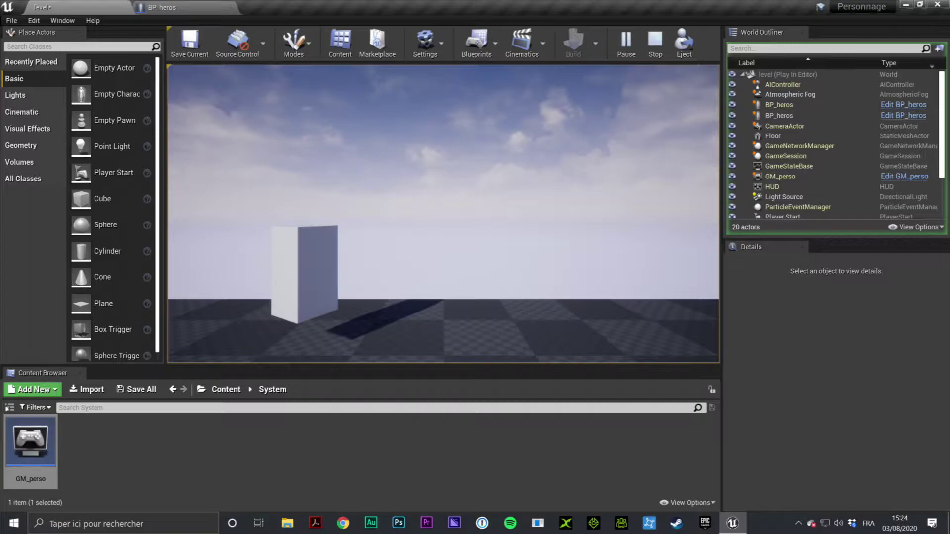
- Stop the Play-in-Editor session, returning to the level with its 14 actors including BP_heros
{"action": "key", "text": "Escape"}
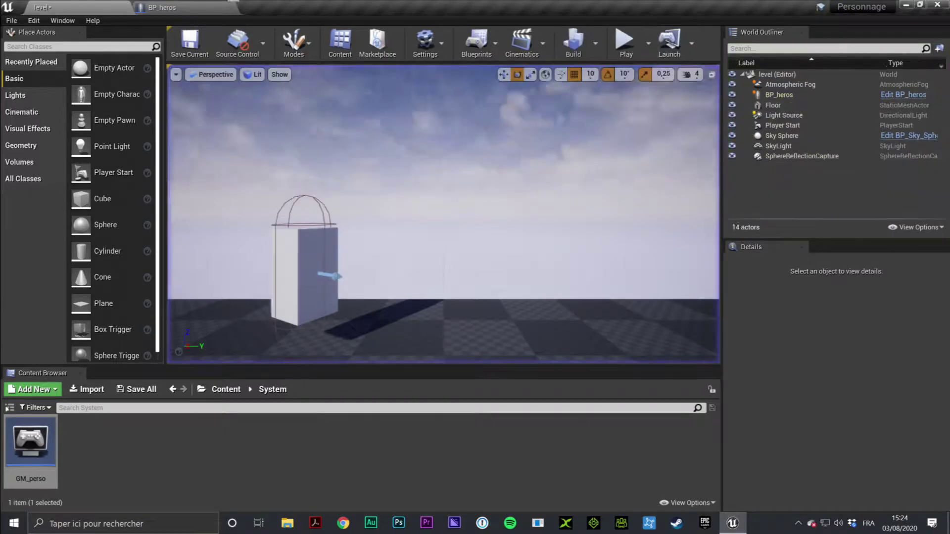
- Bring up the BP_heros blueprint and orbit the viewport around its 0,5 × 0,5 × 1,0 Cube
{"action": "left_click_drag", "start_coordinate": [346, 292], "coordinate": [337, 192]}
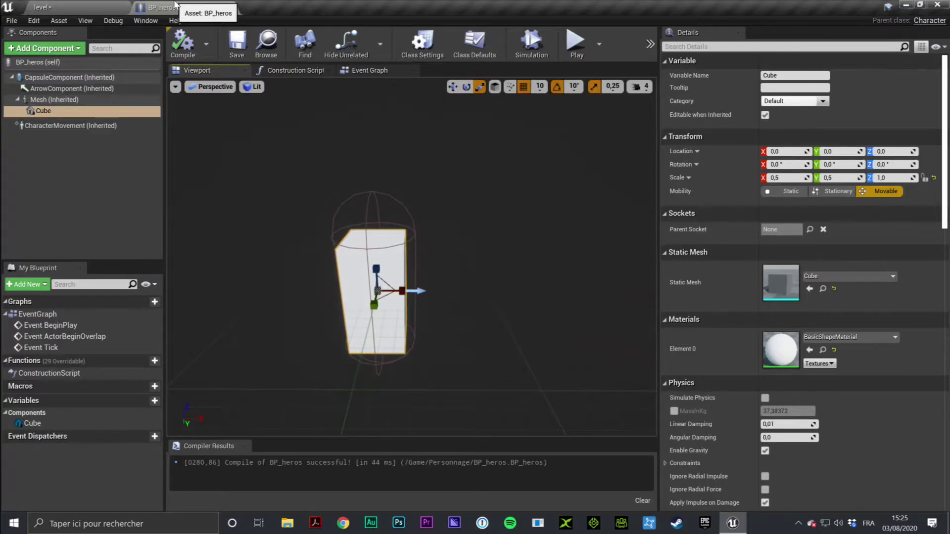
{"action": "left_click_drag", "start_coordinate": [483, 272], "coordinate": [473, 204]}
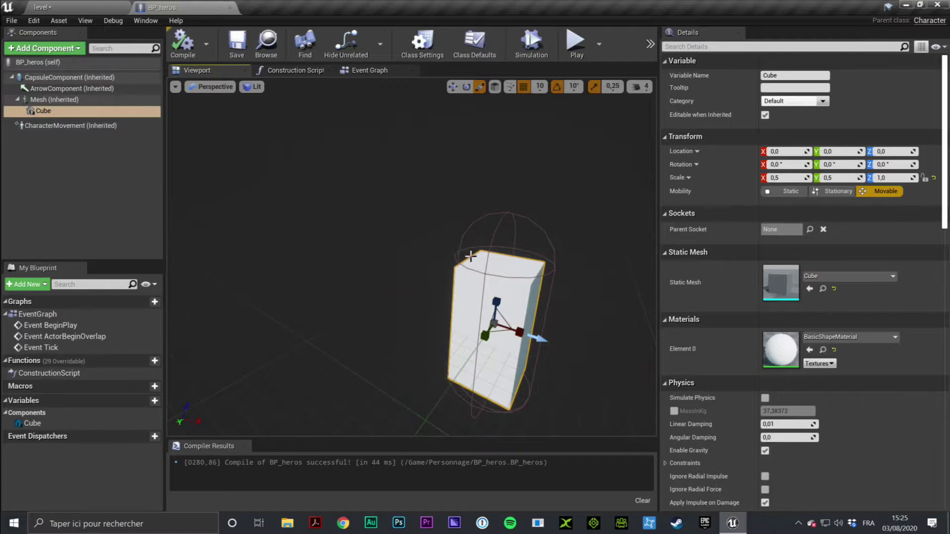
{"action": "left_click_drag", "start_coordinate": [393, 259], "coordinate": [370, 258]}
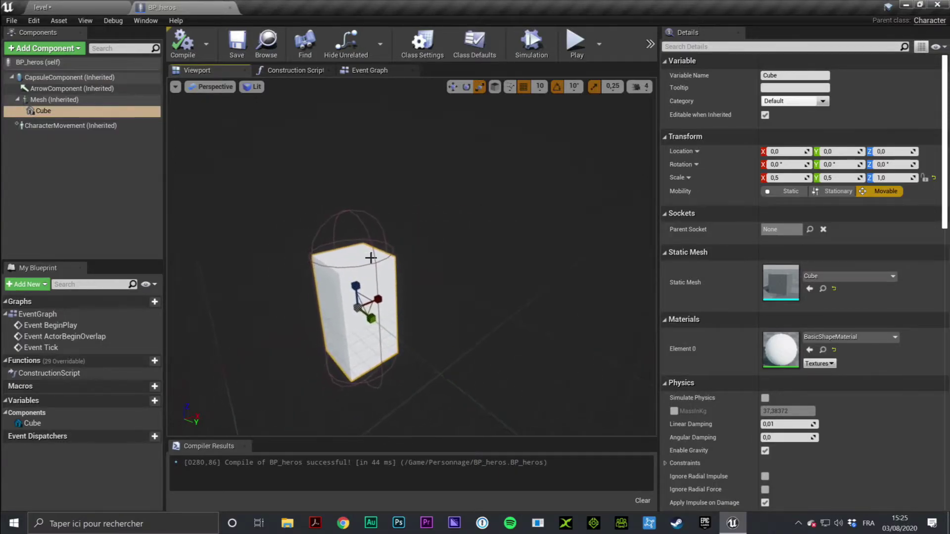
{"action": "left_click_drag", "start_coordinate": [488, 248], "coordinate": [364, 254]}
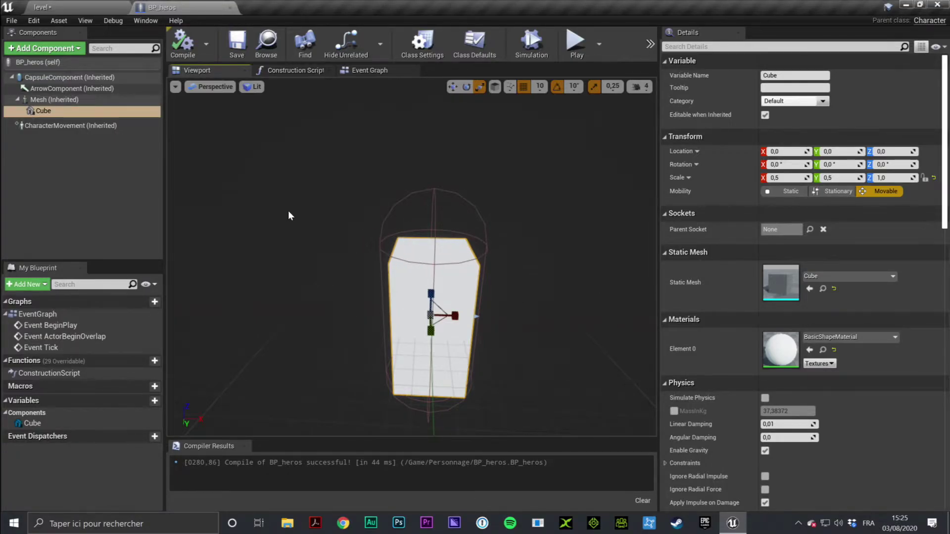
- Add a Spring Arm under CapsuleComponent (arm length 300,0) and orbit to inspect it
{"action": "left_click", "coordinate": [66, 78]}
{"action": "left_click", "coordinate": [75, 48]}
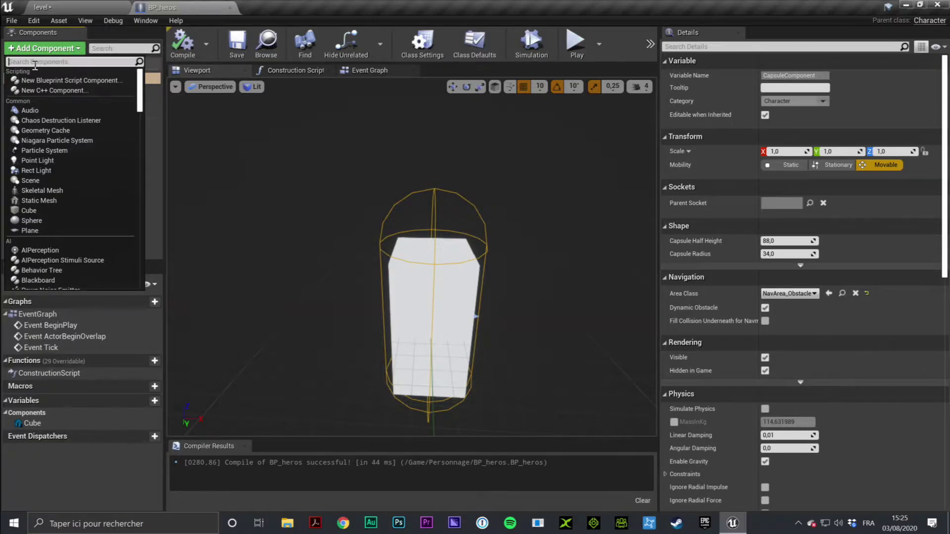
{"action": "type", "text": "spring"}
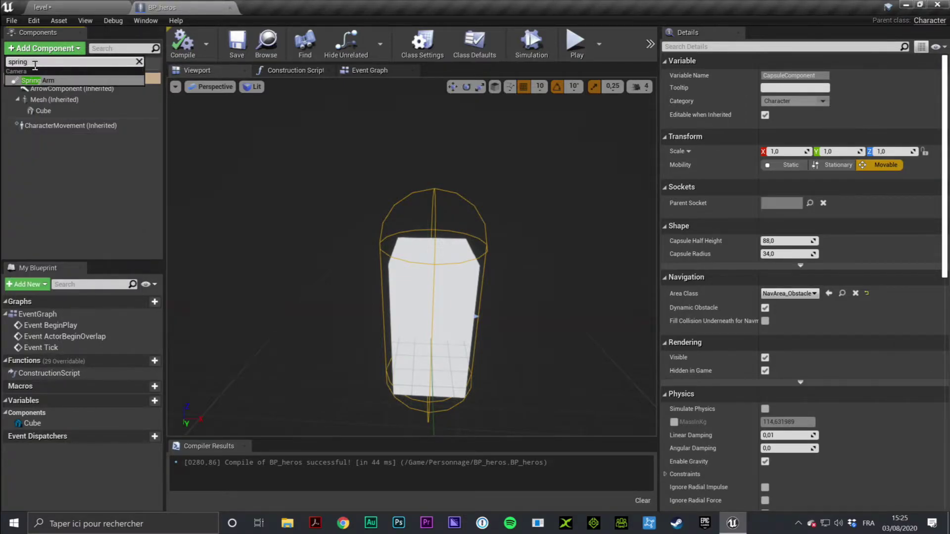
{"action": "left_click", "coordinate": [65, 81]}
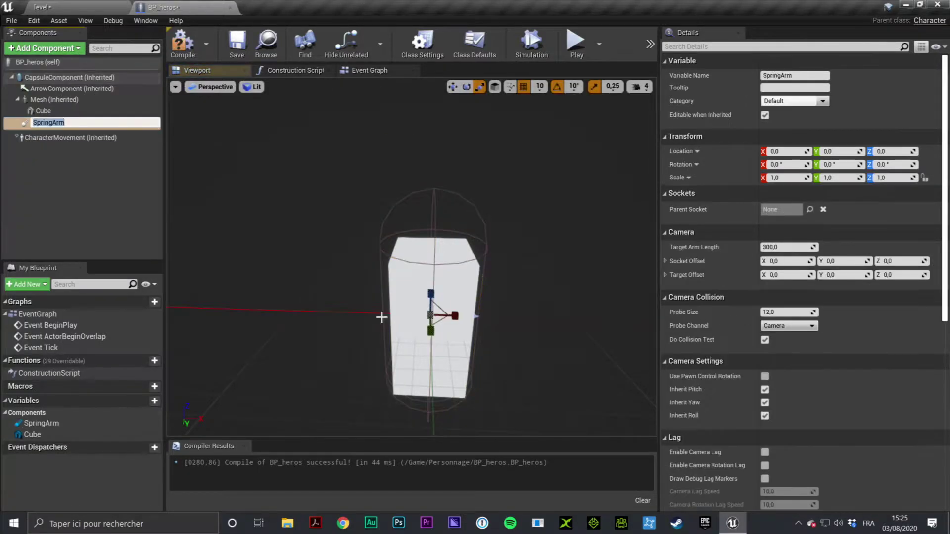
{"action": "right_click_drag", "start_coordinate": [251, 322], "coordinate": [218, 287]}
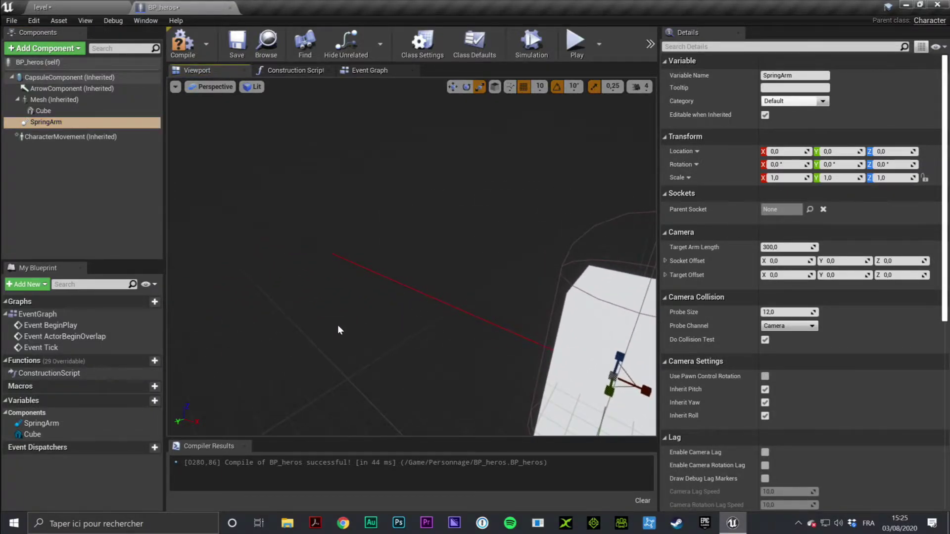
{"action": "mouse_move", "coordinate": [337, 330]}
{"action": "right_mouse_down"}
{"action": "mouse_move", "coordinate": [331, 310]}
{"action": "mouse_move", "coordinate": [260, 268]}
{"action": "right_mouse_up"}
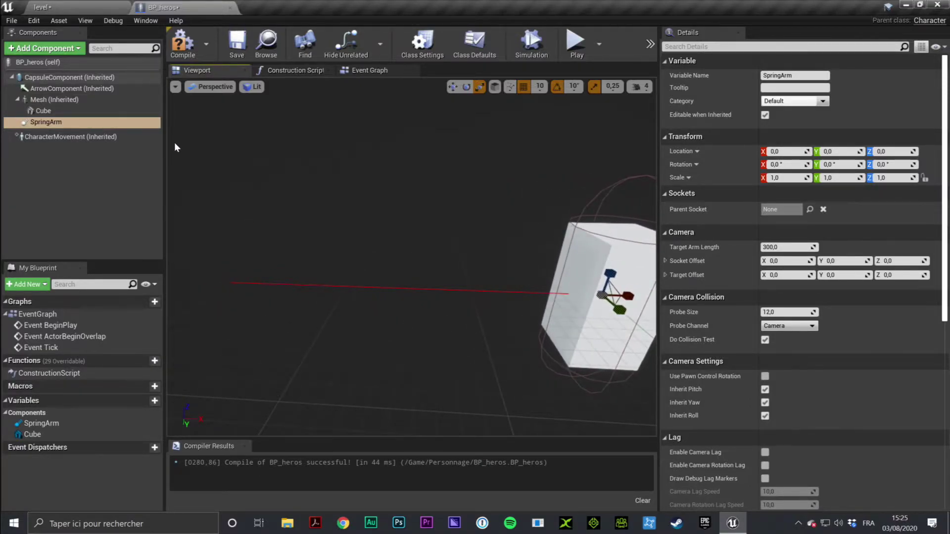
- Nest a new Camera component (90° field of view) under the SpringArm
{"action": "left_click", "coordinate": [47, 122]}
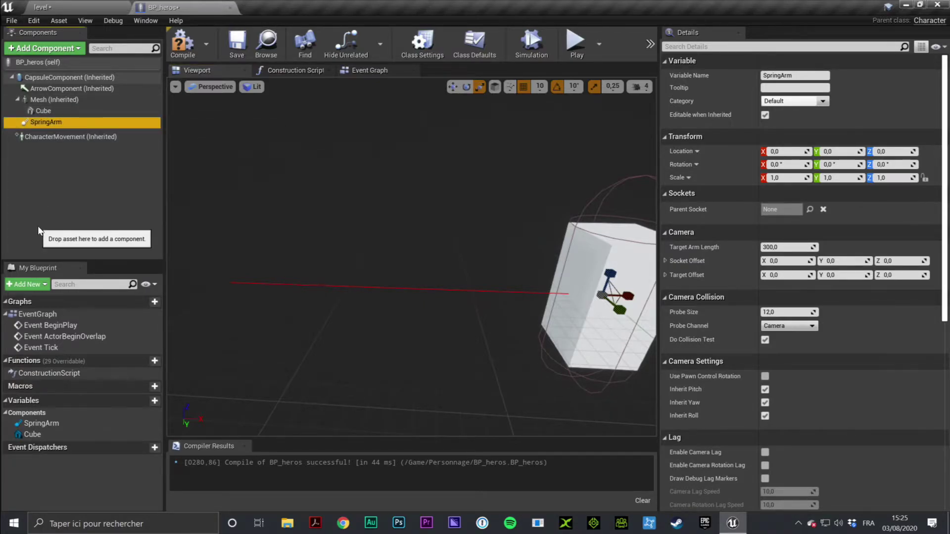
{"action": "left_click", "coordinate": [78, 48]}
{"action": "type", "text": "camera"}
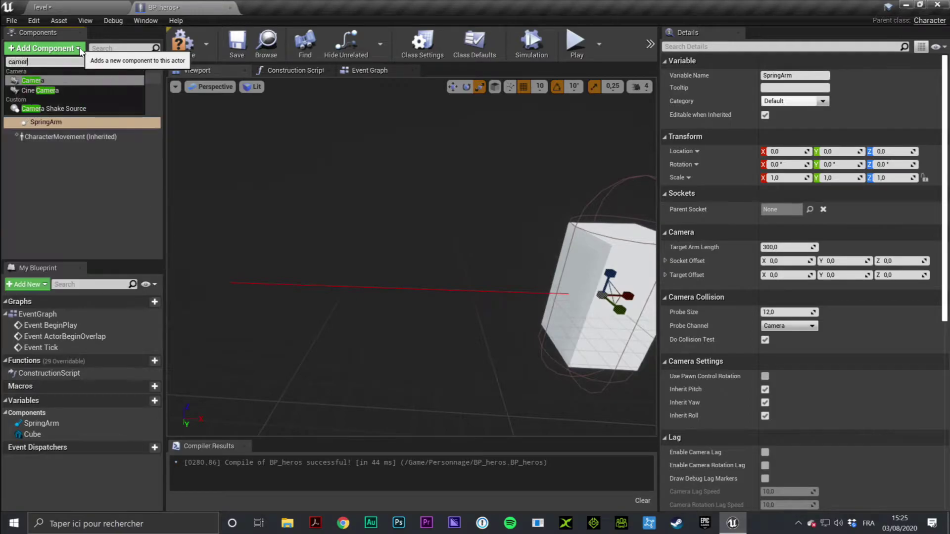
{"action": "left_click", "coordinate": [33, 81]}
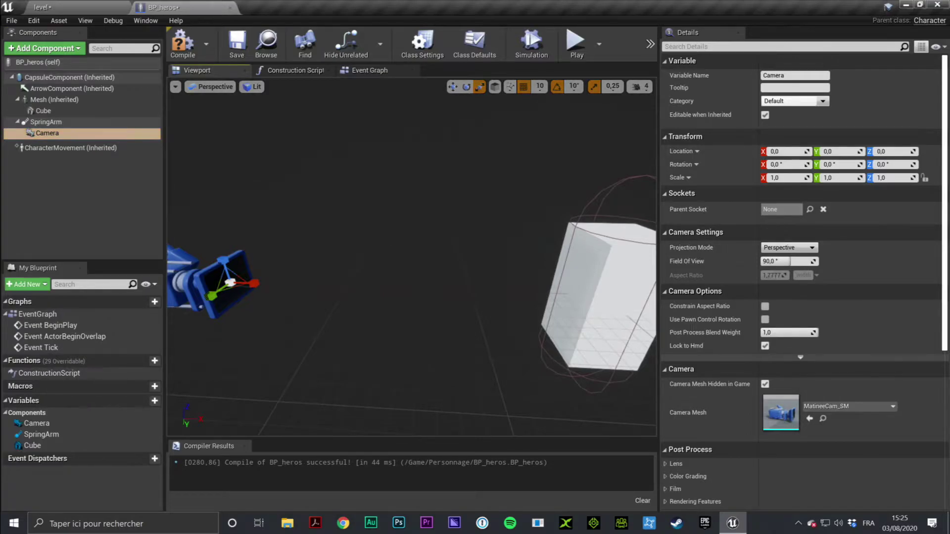
- Drag the SpringArm's Target Arm Length from 300,0 to 226,735489, sliding the camera along it
{"action": "left_click", "coordinate": [73, 136]}
{"action": "left_click", "coordinate": [49, 123]}
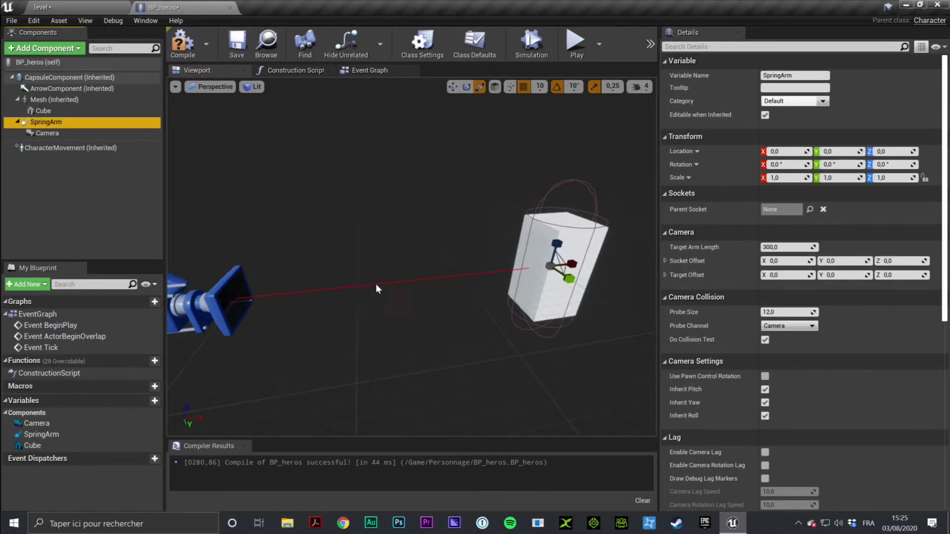
{"action": "left_click_drag", "start_coordinate": [452, 301], "coordinate": [371, 300]}
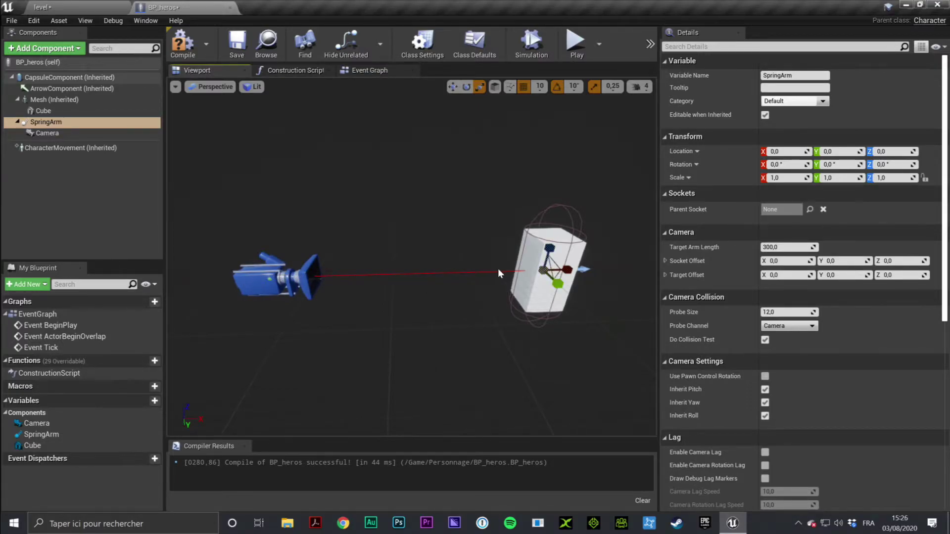
{"action": "left_click", "coordinate": [74, 123]}
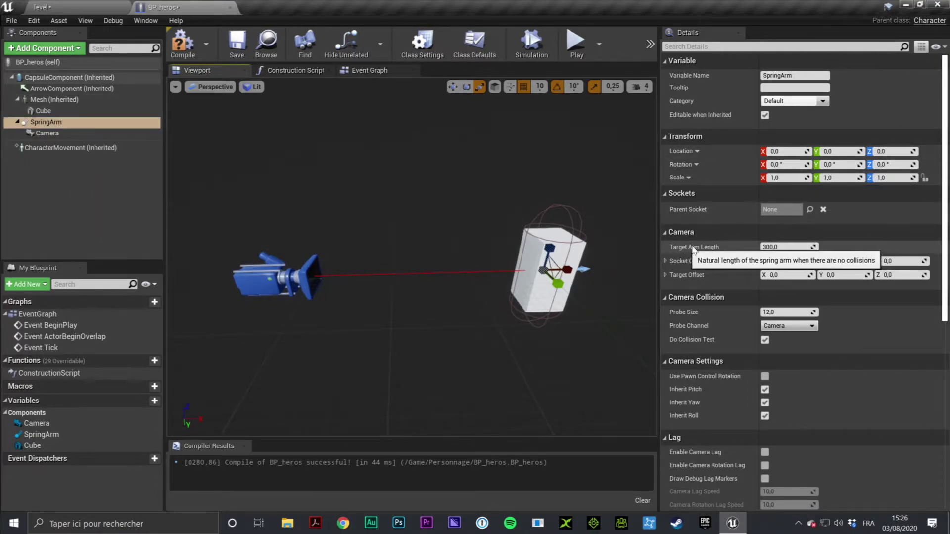
{"action": "mouse_move", "coordinate": [787, 247]}
{"action": "left_mouse_down"}
{"action": "mouse_move", "coordinate": [762, 247]}
{"action": "mouse_move", "coordinate": [817, 247]}
{"action": "mouse_move", "coordinate": [772, 247]}
{"action": "mouse_move", "coordinate": [794, 247]}
{"action": "left_mouse_up"}
- Enter 300 as the SpringArm's Target Arm Length, then orbit to check the camera and select it
{"action": "left_click", "coordinate": [793, 244]}
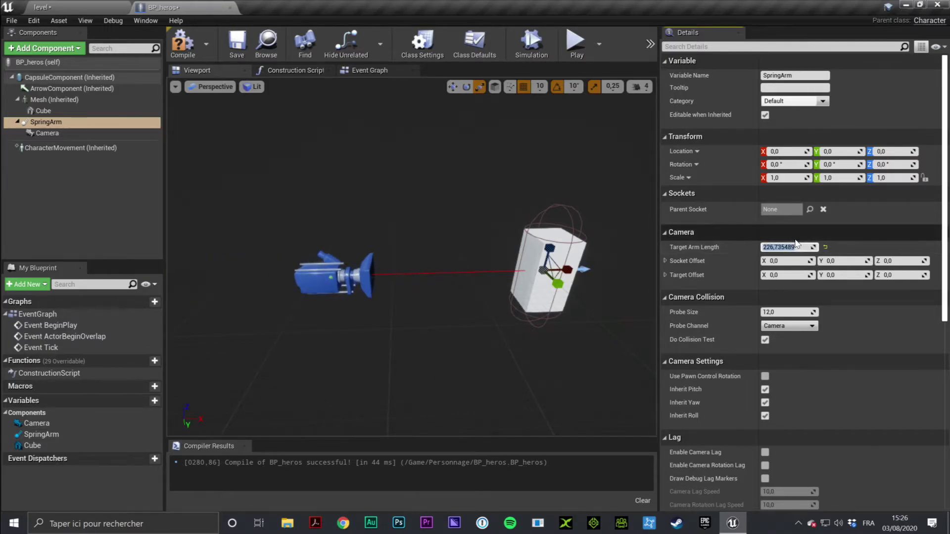
{"action": "type", "text": "300"}
{"action": "key", "text": "Return"}
{"action": "left_click_drag", "start_coordinate": [604, 192], "coordinate": [471, 258]}
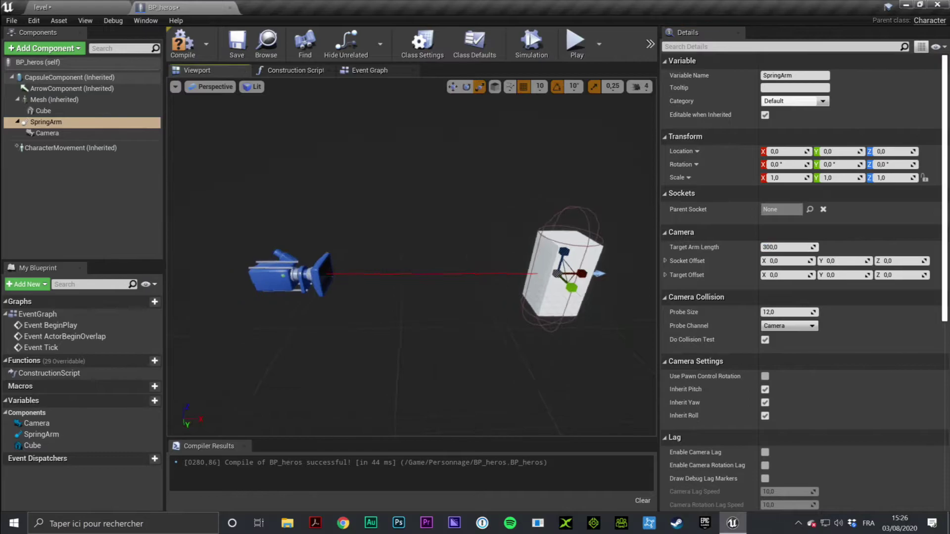
{"action": "left_click_drag", "start_coordinate": [373, 253], "coordinate": [351, 200]}
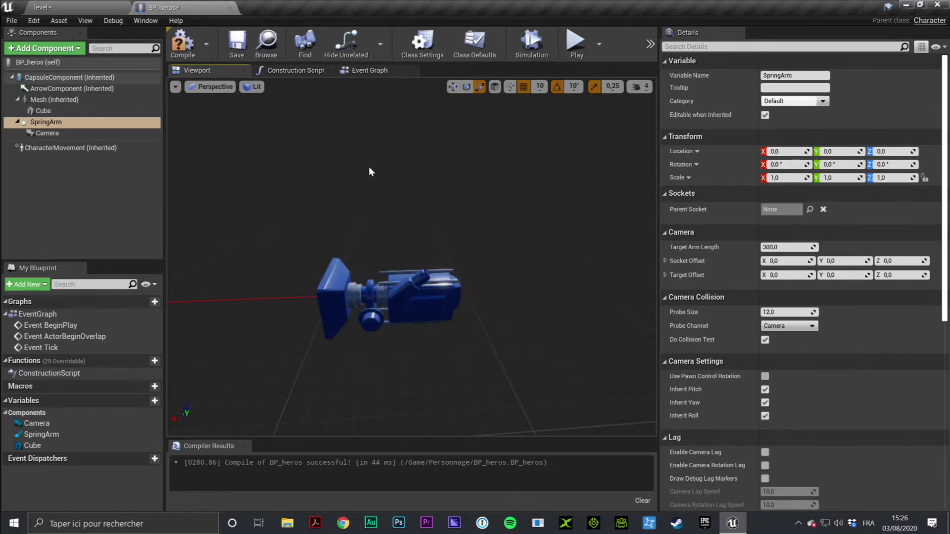
{"action": "mouse_move", "coordinate": [488, 232]}
{"action": "left_mouse_down"}
{"action": "mouse_move", "coordinate": [474, 273]}
{"action": "mouse_move", "coordinate": [485, 257]}
{"action": "left_mouse_up"}
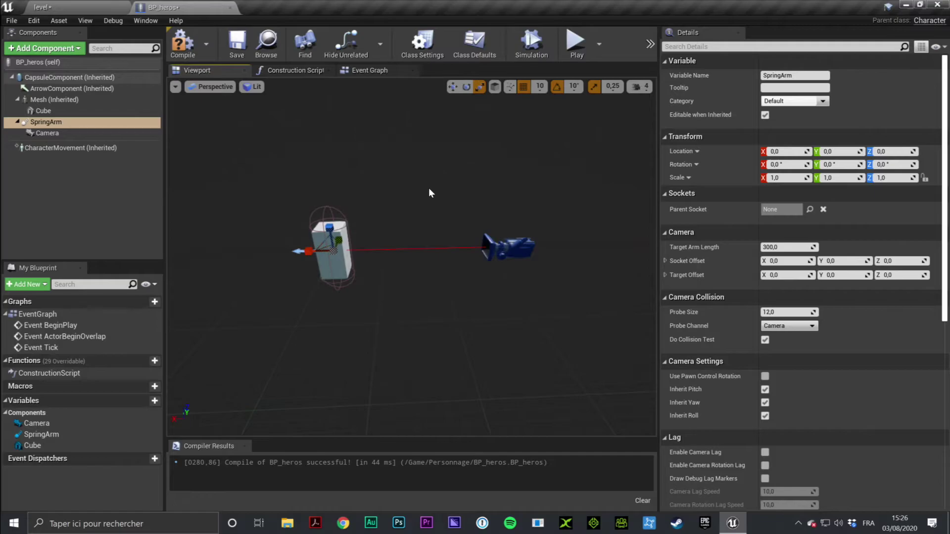
{"action": "left_click", "coordinate": [510, 248]}
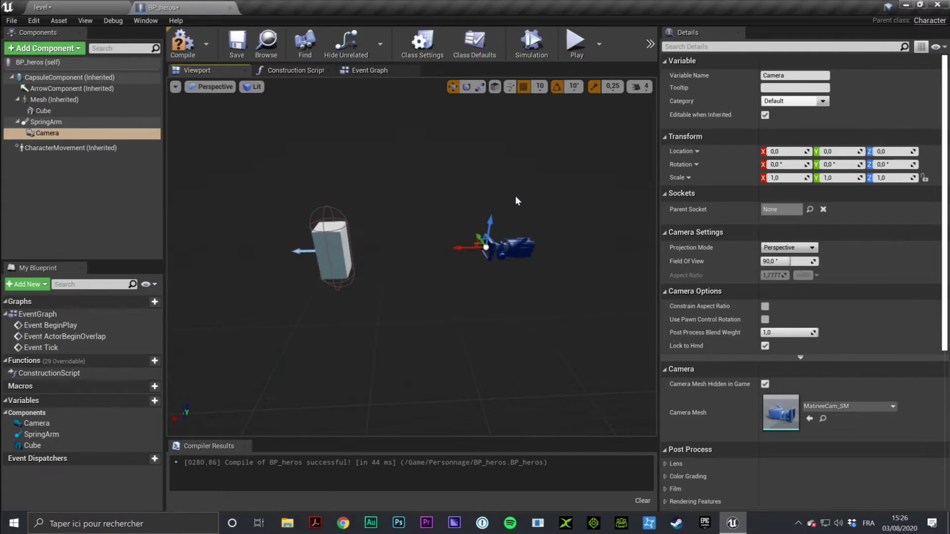
- Compile BP_heros and orbit to a side view of the camera on its spring arm, selecting Camera
{"action": "key", "text": "F7"}
{"action": "left_click", "coordinate": [87, 124]}
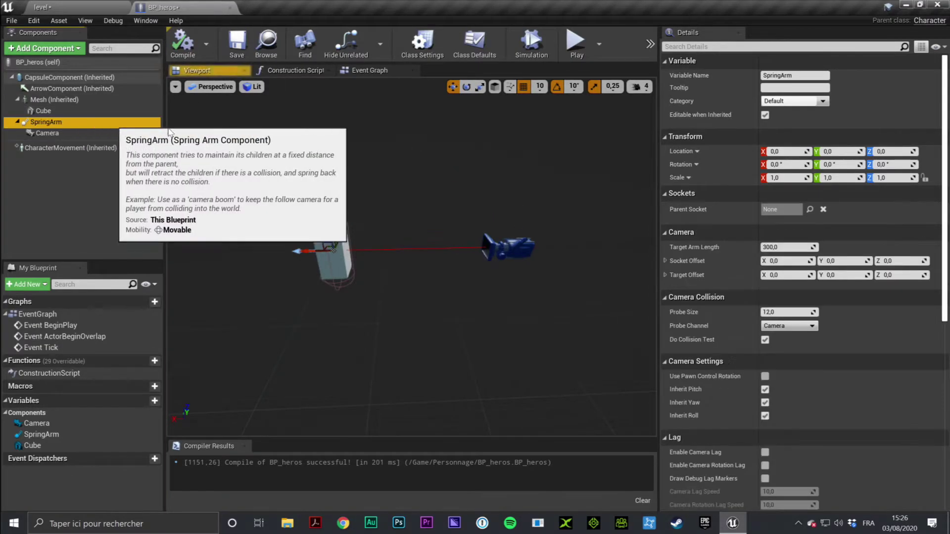
{"action": "left_click_drag", "start_coordinate": [411, 257], "coordinate": [495, 297], "text": "alt"}
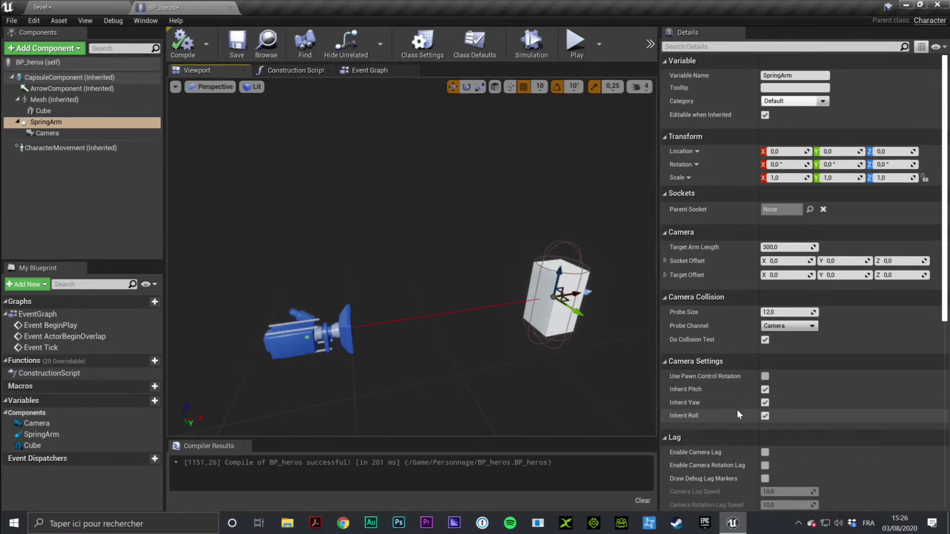
{"action": "left_click_drag", "start_coordinate": [441, 285], "coordinate": [428, 281]}
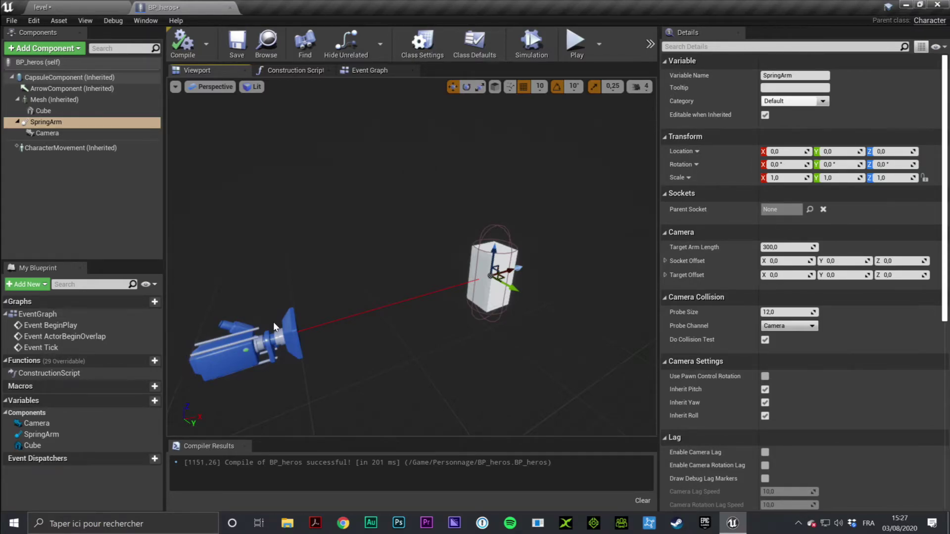
{"action": "left_click", "coordinate": [43, 132]}
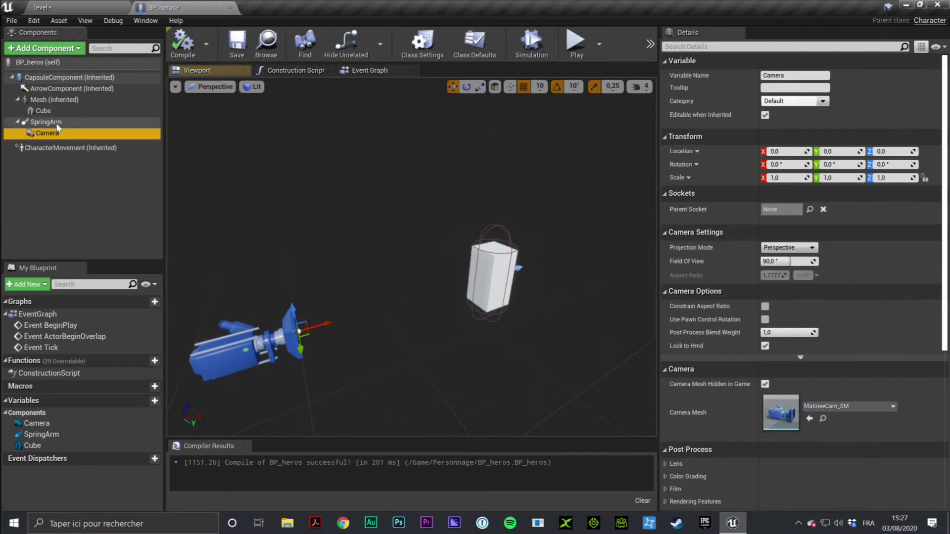
{"action": "left_click", "coordinate": [44, 123]}
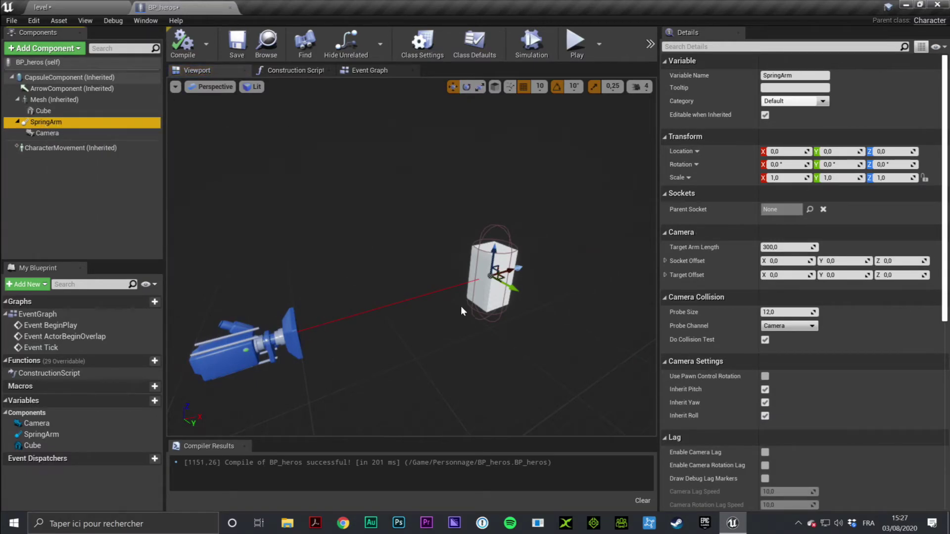
{"action": "right_click_drag", "start_coordinate": [296, 291], "coordinate": [297, 291]}
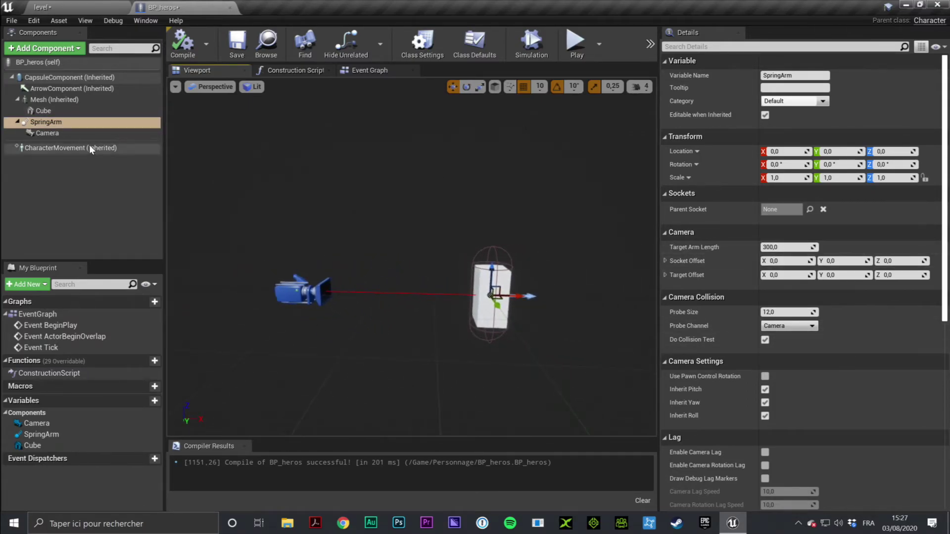
{"action": "left_click", "coordinate": [49, 133]}
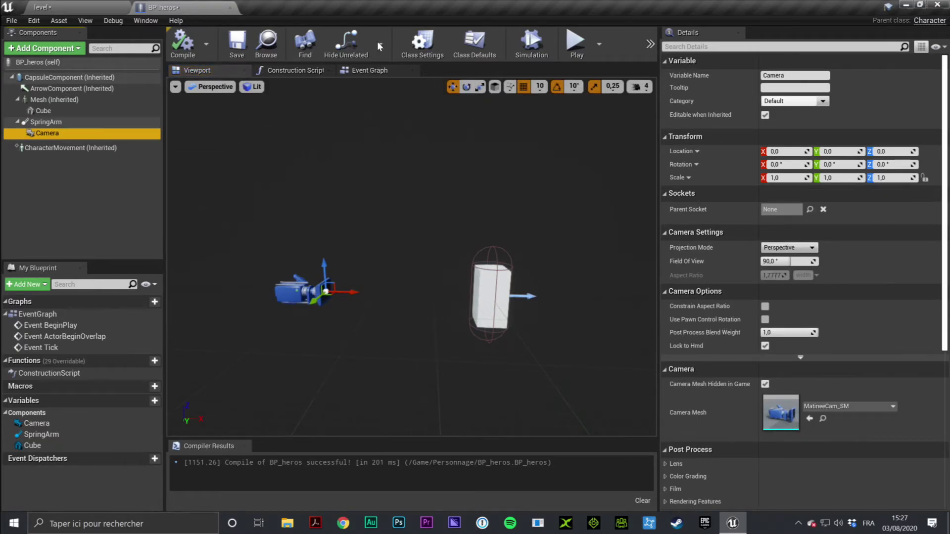
{"action": "left_click", "coordinate": [69, 7]}
{"action": "left_click", "coordinate": [625, 42]}
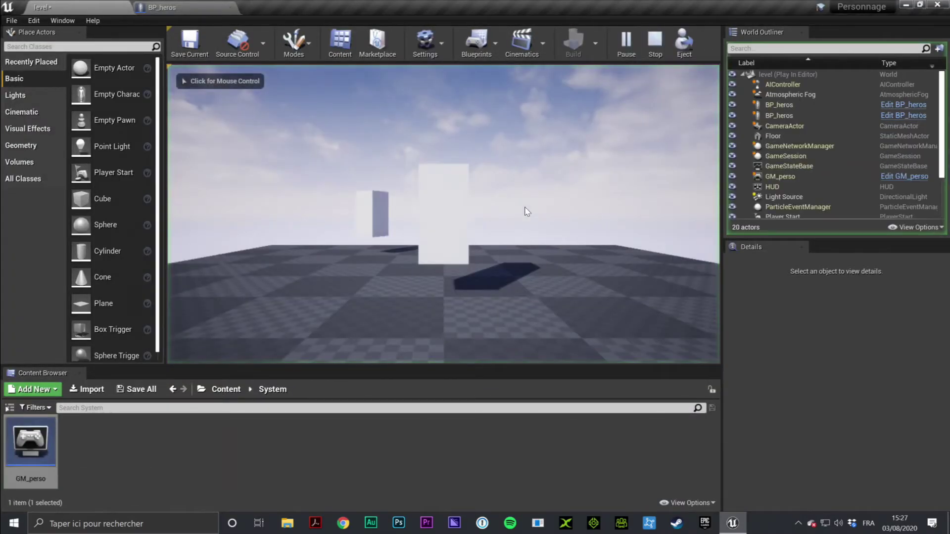
{"action": "left_click", "coordinate": [448, 235]}
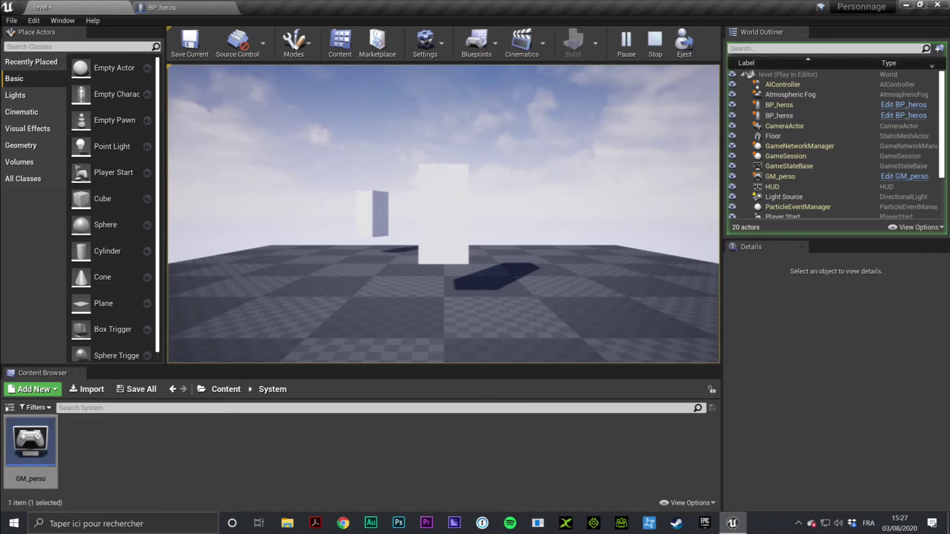
{"action": "key", "text": "Escape"}
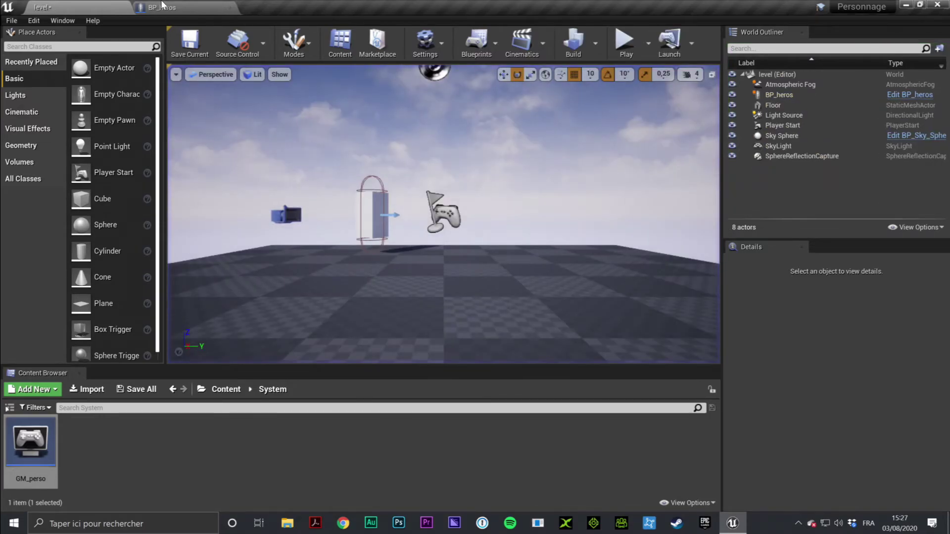
{"action": "left_click", "coordinate": [179, 8]}
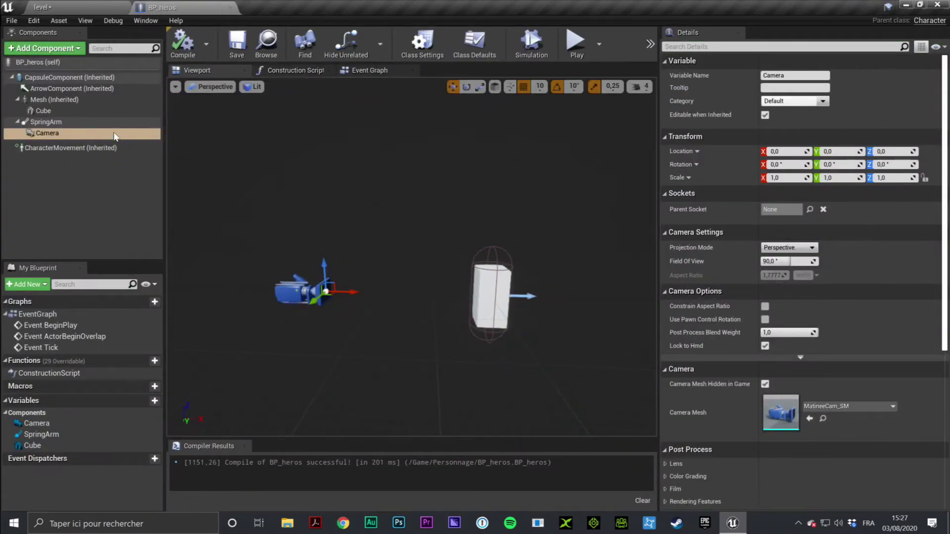
{"action": "left_click", "coordinate": [84, 122]}
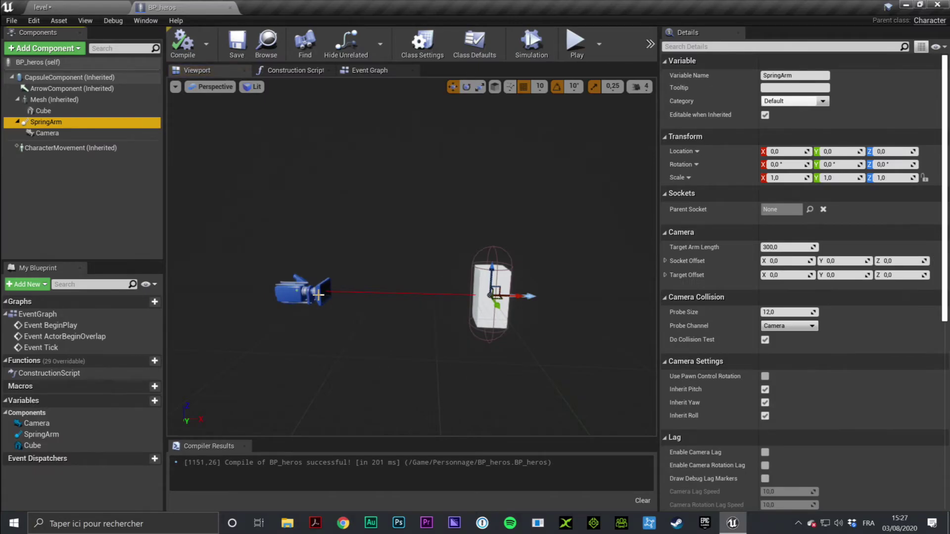
{"action": "left_click", "coordinate": [79, 132]}
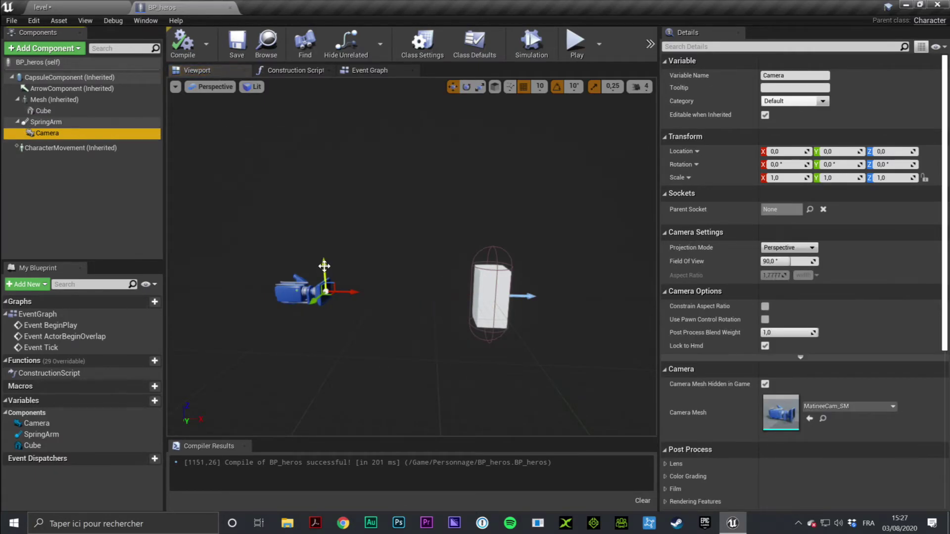
{"action": "left_click_drag", "start_coordinate": [324, 266], "coordinate": [322, 196]}
{"action": "left_click", "coordinate": [575, 40]}
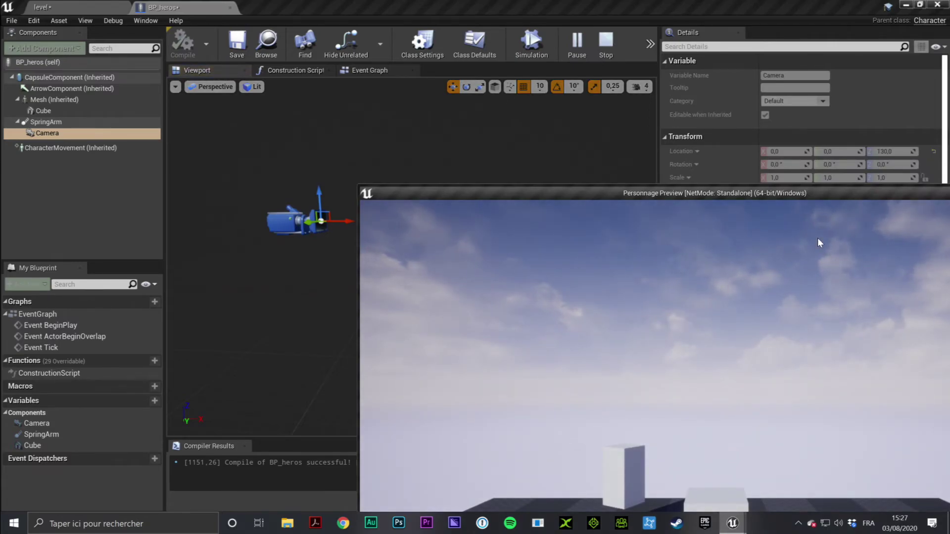
{"action": "key", "text": "Escape"}
{"action": "left_click", "coordinate": [46, 122]}
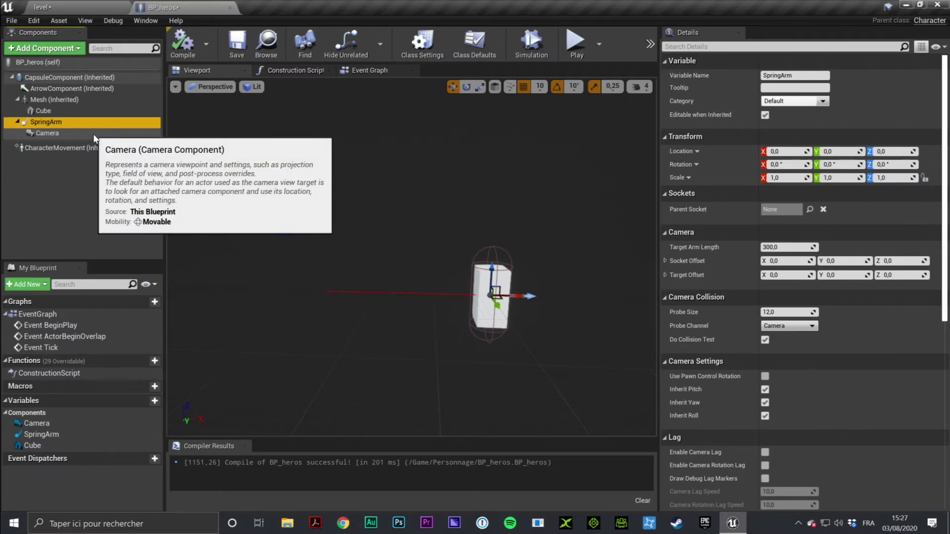
{"action": "key", "text": "ctrl+z"}
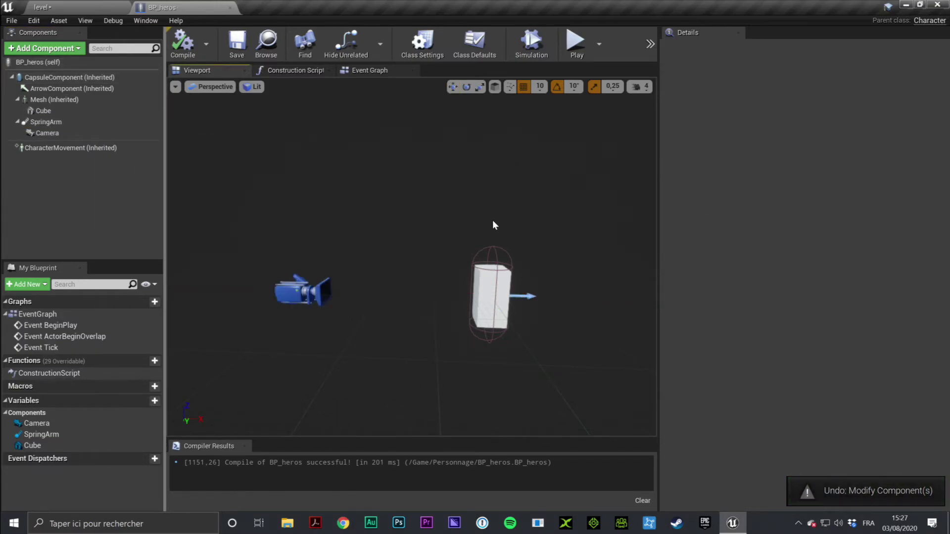
- Try raising the SpringArm to height 60, then undo that move
{"action": "left_click", "coordinate": [44, 121]}
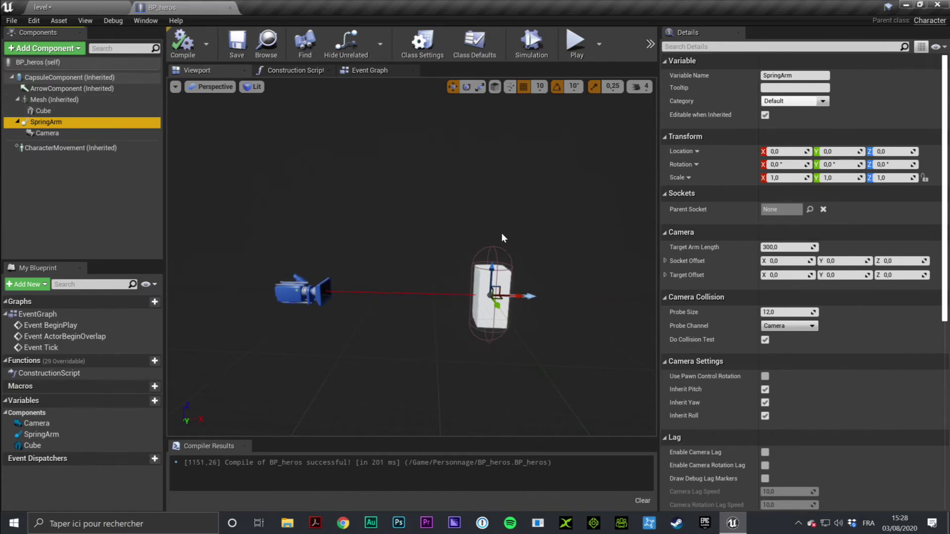
{"action": "left_click_drag", "start_coordinate": [493, 269], "coordinate": [493, 231]}
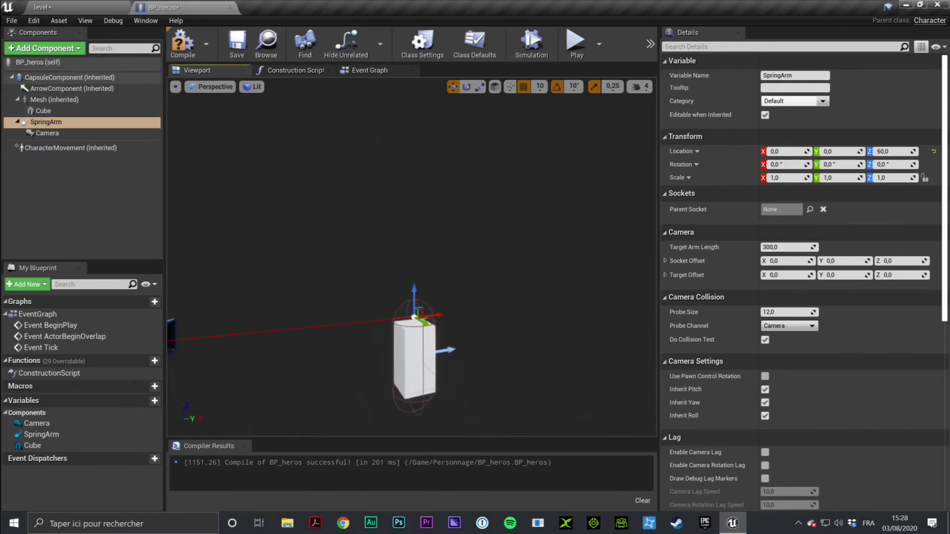
{"action": "right_click_drag", "start_coordinate": [411, 258], "coordinate": [426, 277]}
{"action": "right_click_drag", "start_coordinate": [545, 366], "coordinate": [555, 374]}
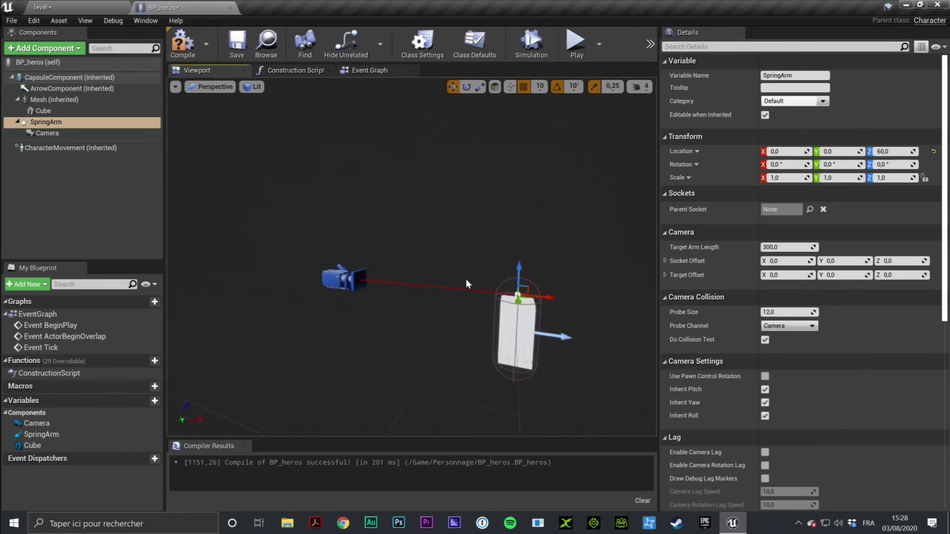
{"action": "key", "text": "ctrl+z"}
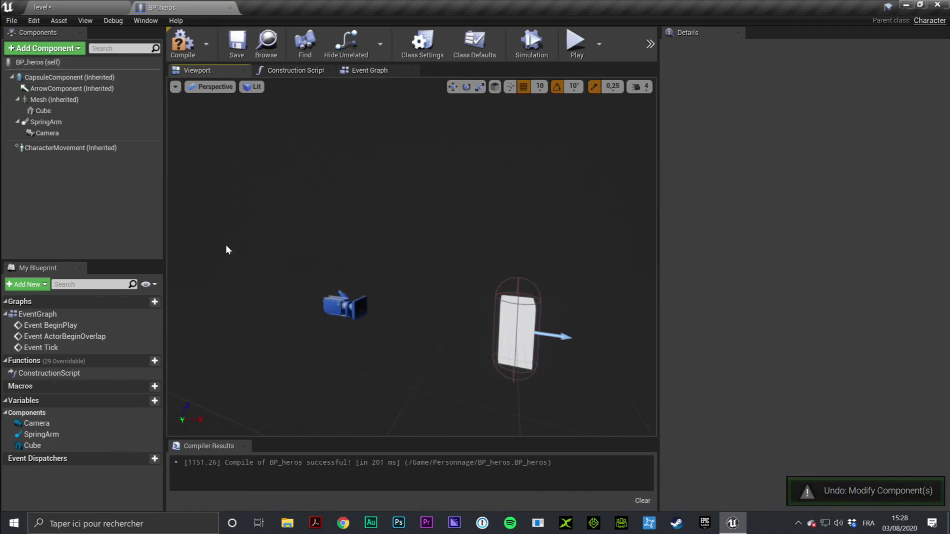
- Rotate the SpringArm's pitch to -40° and tilt the Camera's pitch to 30°
{"action": "left_click", "coordinate": [70, 124]}
{"action": "key", "text": "e"}
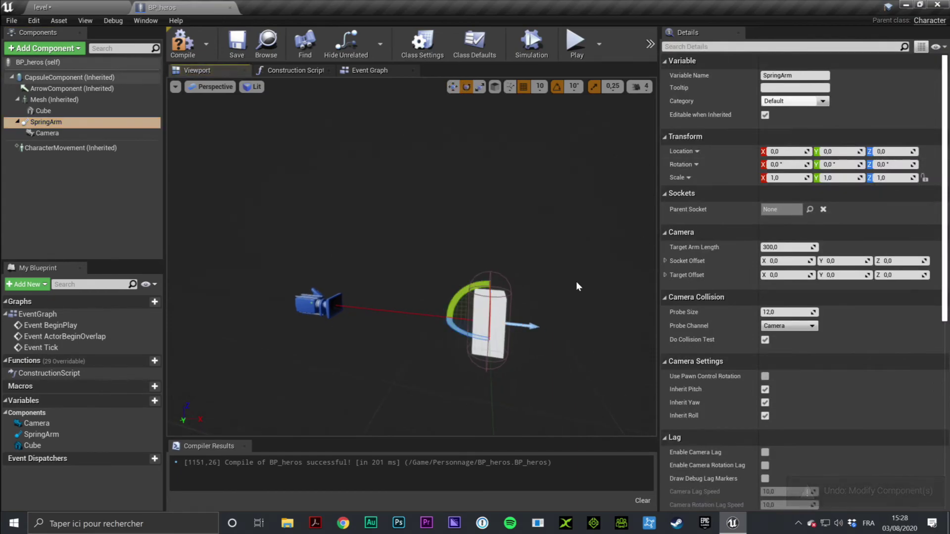
{"action": "left_click_drag", "start_coordinate": [519, 297], "coordinate": [533, 354]}
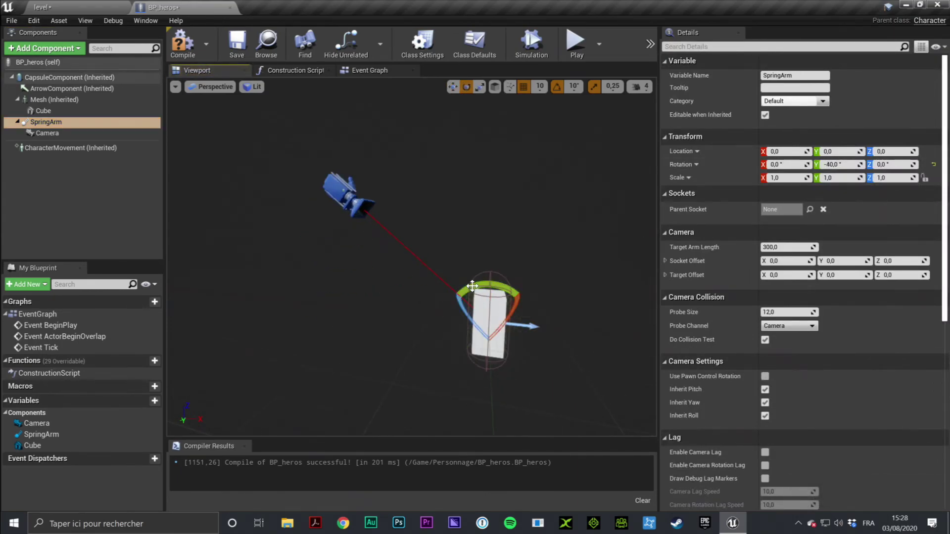
{"action": "right_click_drag", "start_coordinate": [497, 267], "coordinate": [493, 257]}
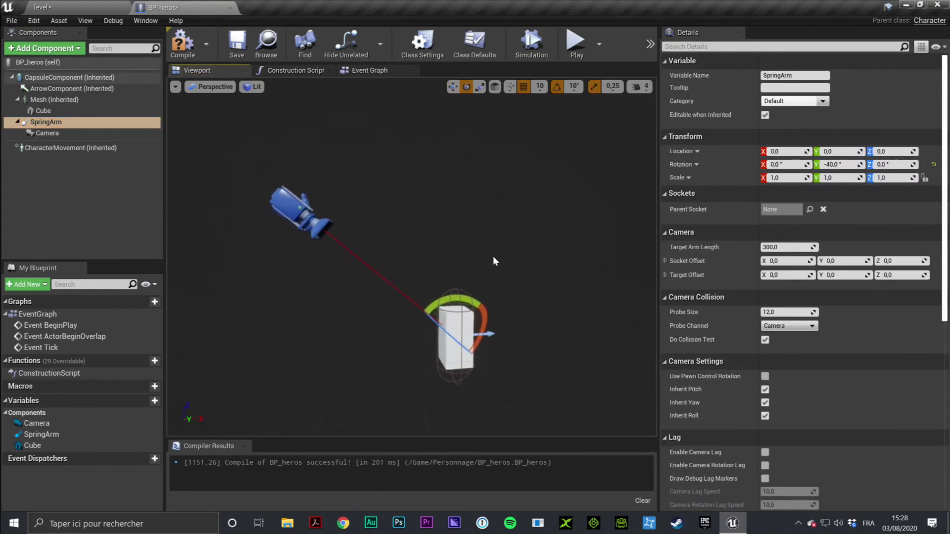
{"action": "left_click", "coordinate": [368, 214]}
{"action": "left_click_drag", "start_coordinate": [368, 214], "coordinate": [370, 241]}
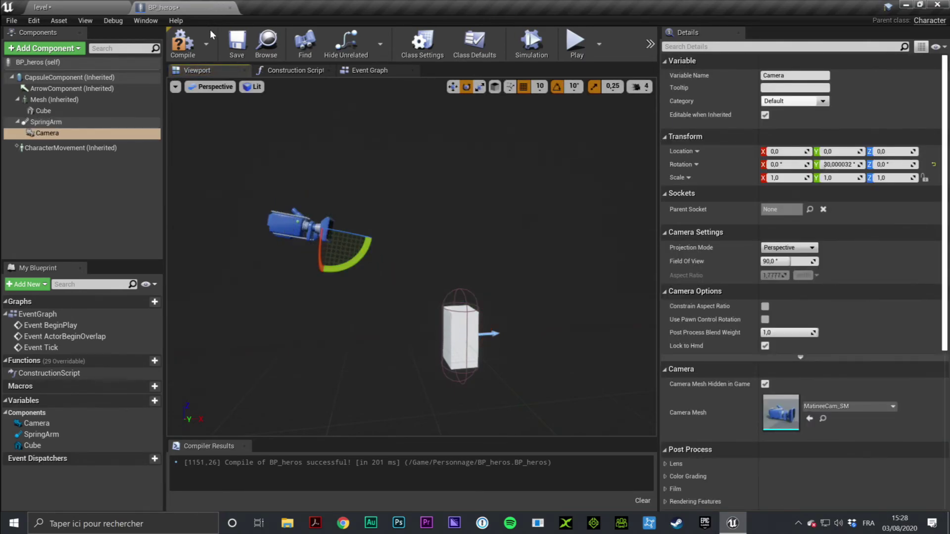
- Play the level to test the raised, tilted camera view, then stop the session
{"action": "left_click", "coordinate": [74, 7]}
{"action": "left_click", "coordinate": [626, 40]}
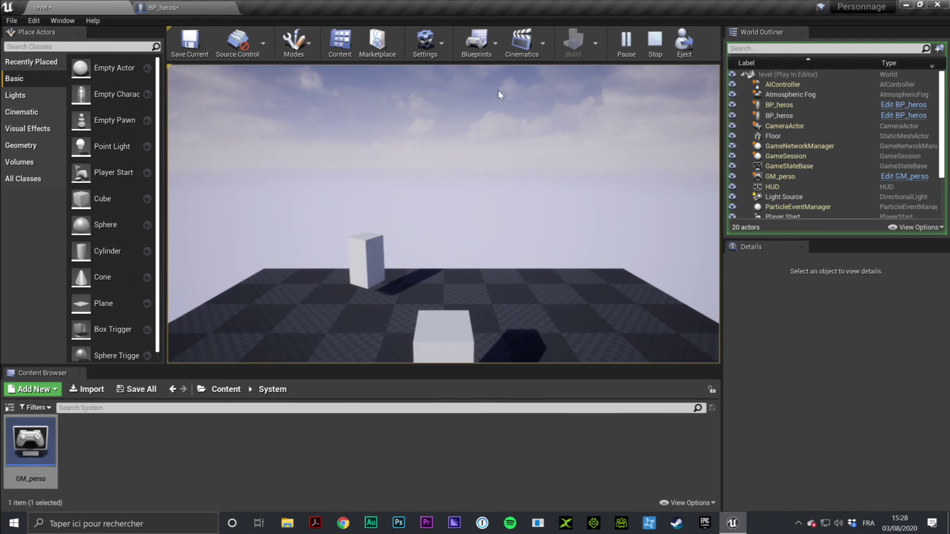
{"action": "left_click", "coordinate": [655, 42]}
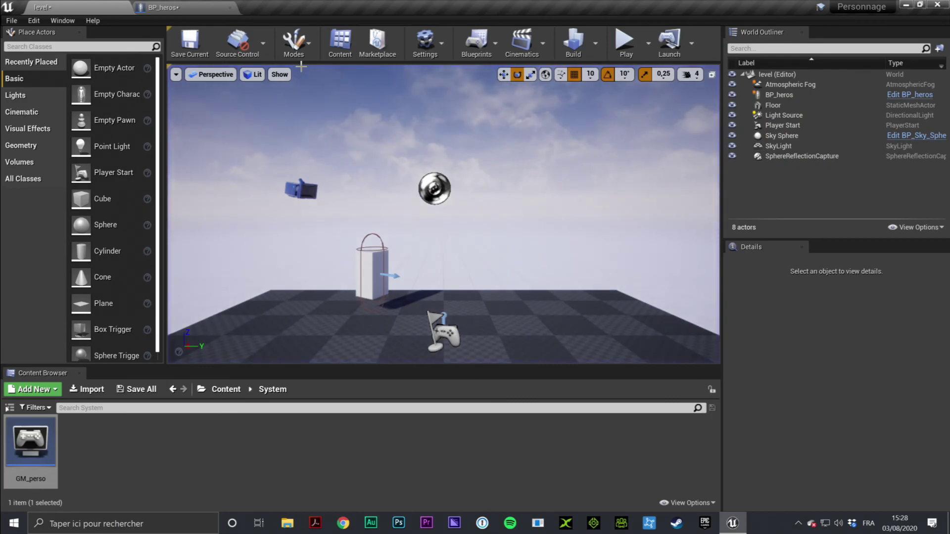
- In BP_heros, undo the camera and spring arm tilts and select the SpringArm, now at 0,0 rotation
{"action": "left_click", "coordinate": [163, 7]}
{"action": "key", "text": "ctrl+z"}
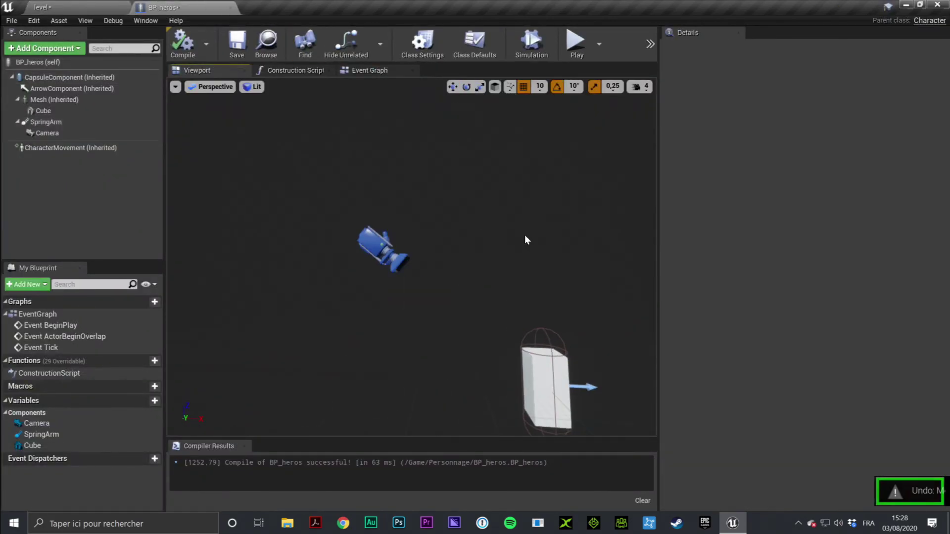
{"action": "key", "text": "ctrl+z"}
{"action": "double_click", "coordinate": [48, 124]}
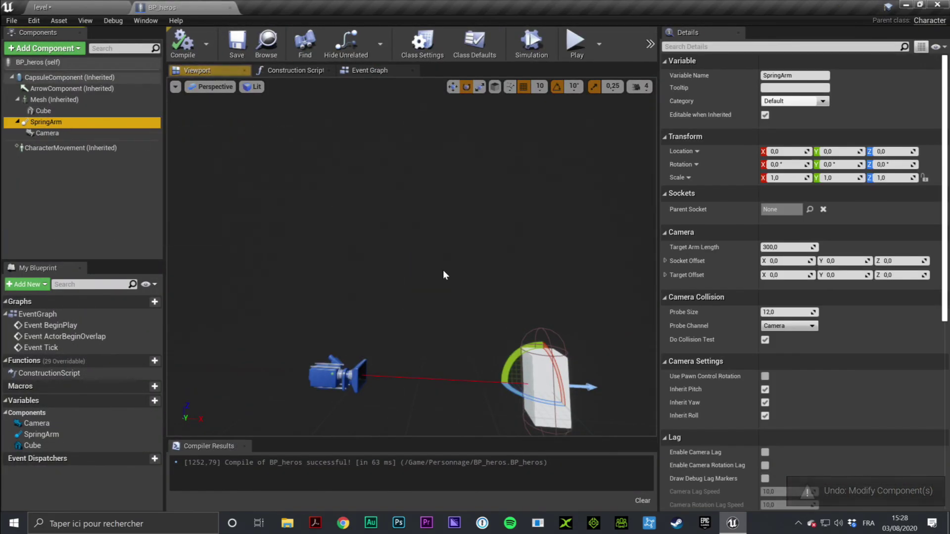